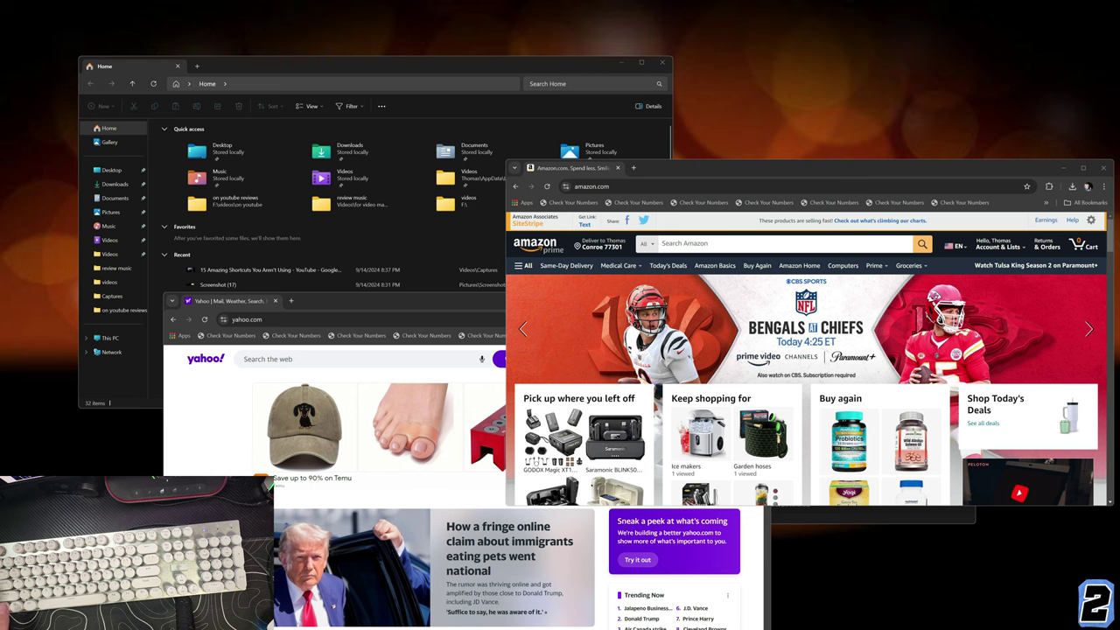
Cycle the Alt+Tab window switcher to bring a File Explorer Home window forward
key("alt+Tab")
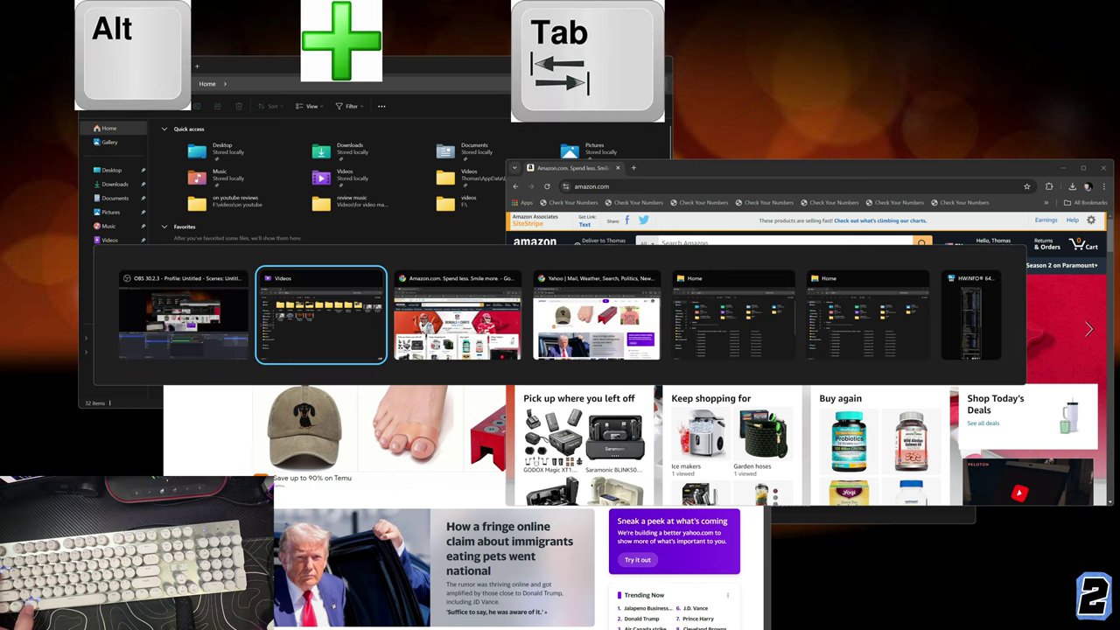
key("alt+Tab")
key("alt+Tab")
key("alt+Tab")
key("alt+Tab")
key("alt+Tab")
key("alt+Tab")
key("alt+Tab")
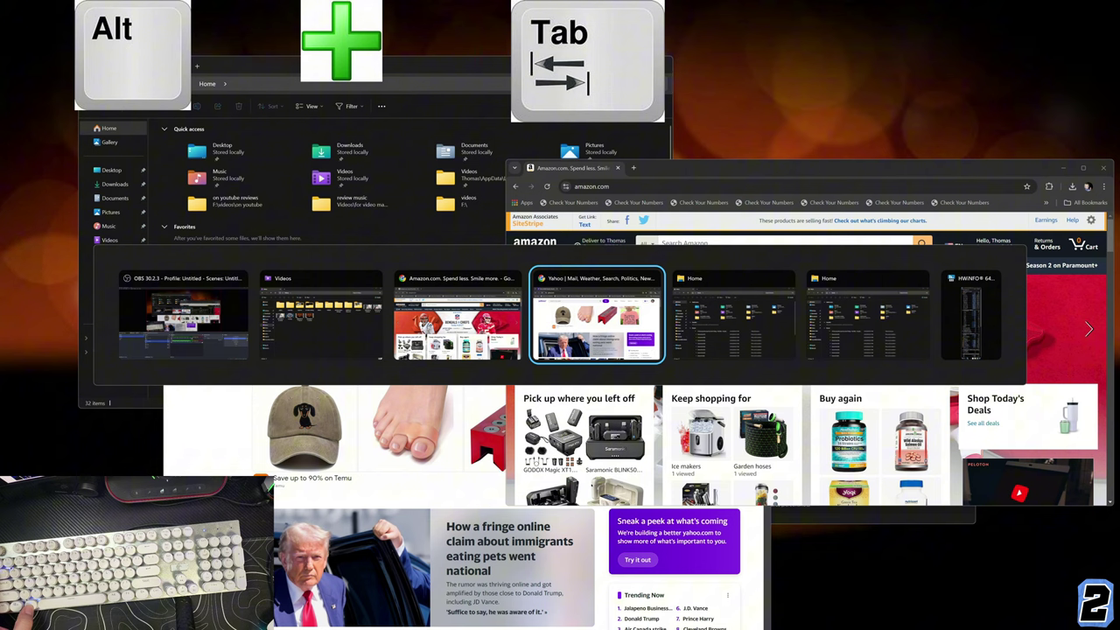
key("alt+Tab")
key("alt+Tab")
key("alt+Tab")
key("alt+Tab")
key("alt+Tab")
key("alt+Tab")
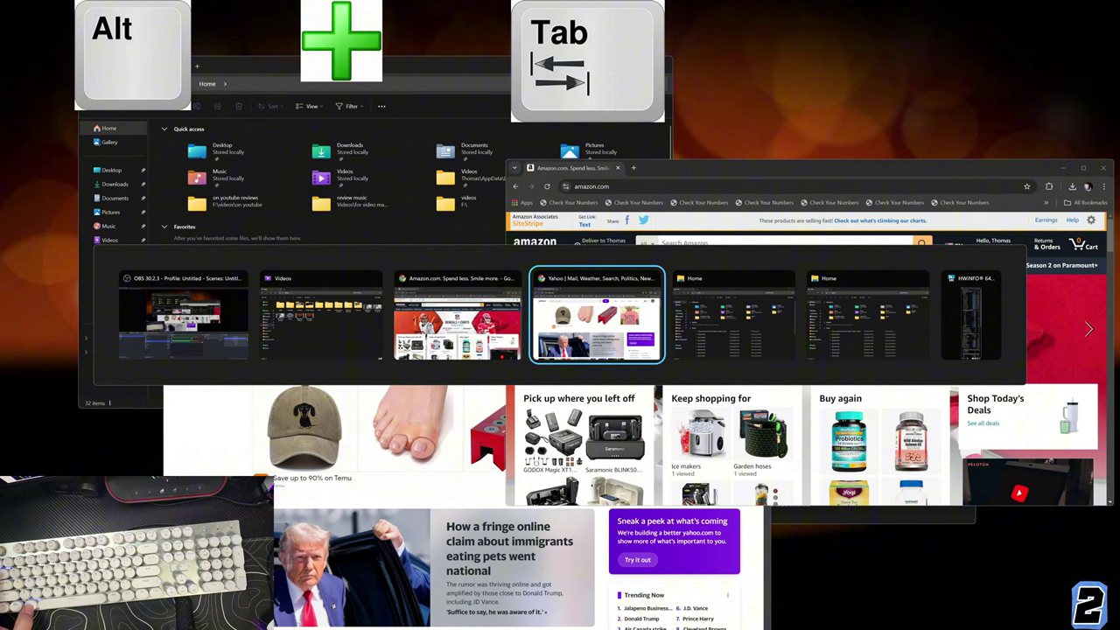
key("alt+Tab")
key("alt+Tab")
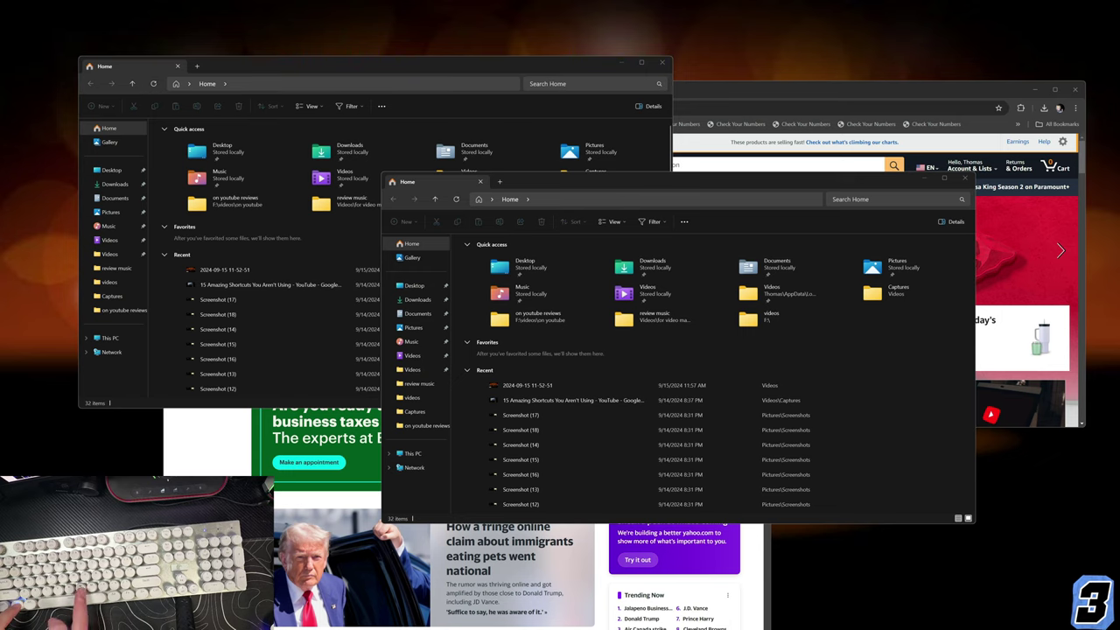
Show the desktop with Win+D, then restore all windows with Win+Shift+M
key("super+d")
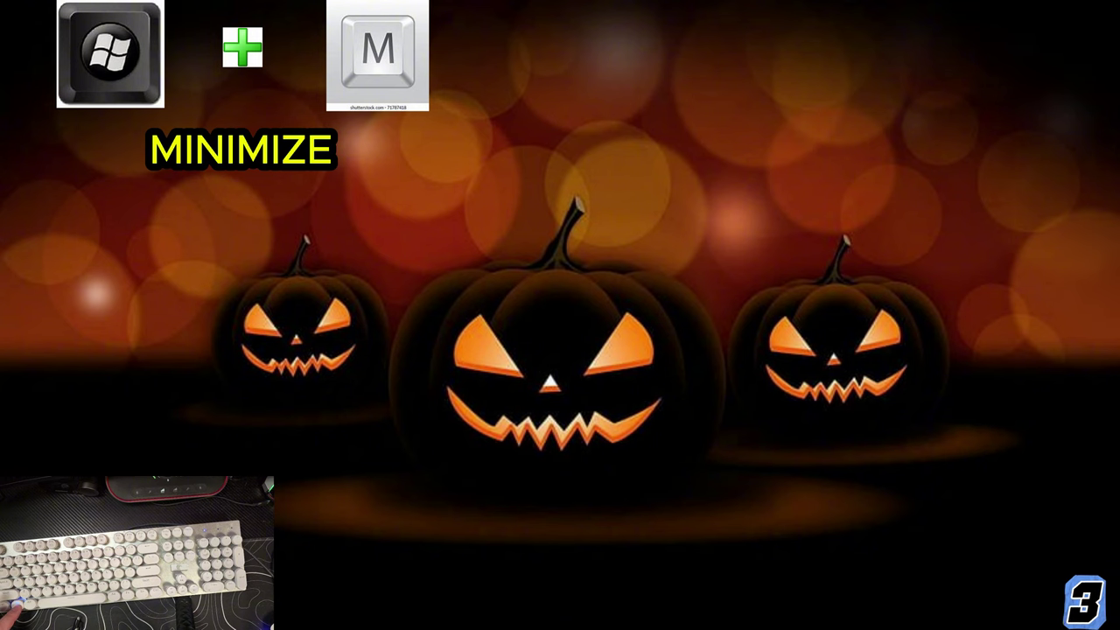
key("super+shift+m")
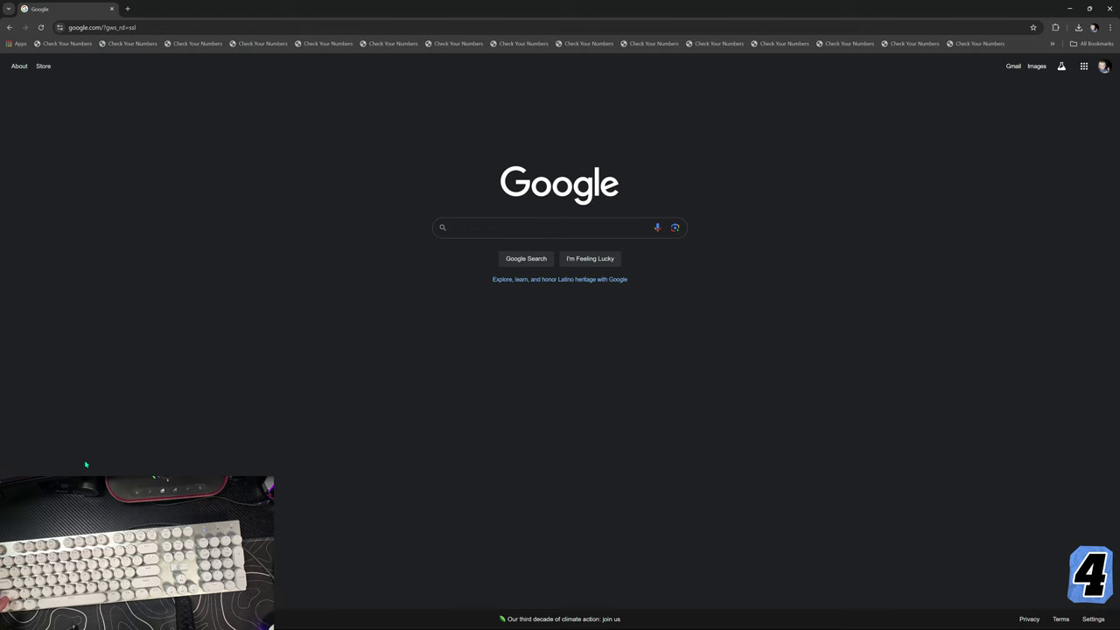
Select Chrome's address bar with Ctrl+L, deselect, reselect, and type 'djkfgdjgjdgjfhdsuj'
key("ctrl+l")
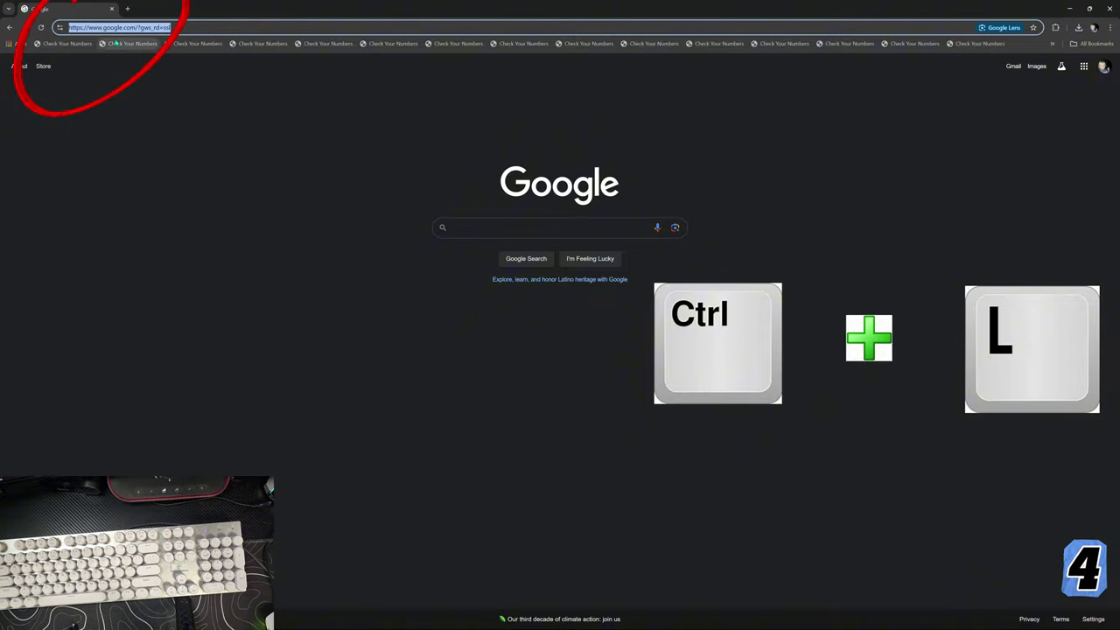
left_click(131, 233)
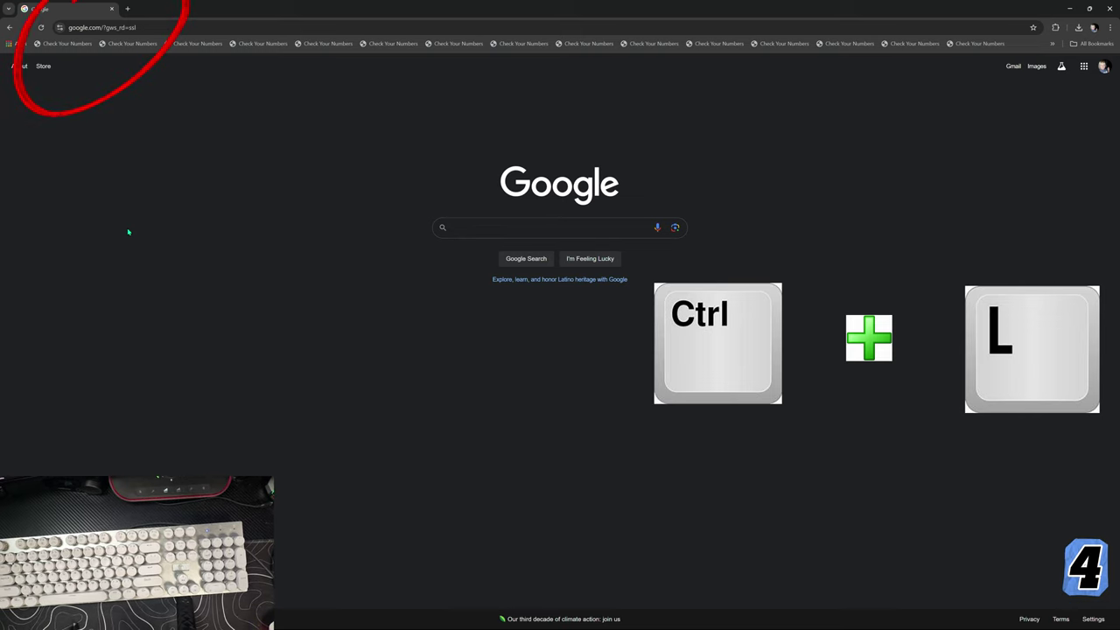
key("ctrl+l")
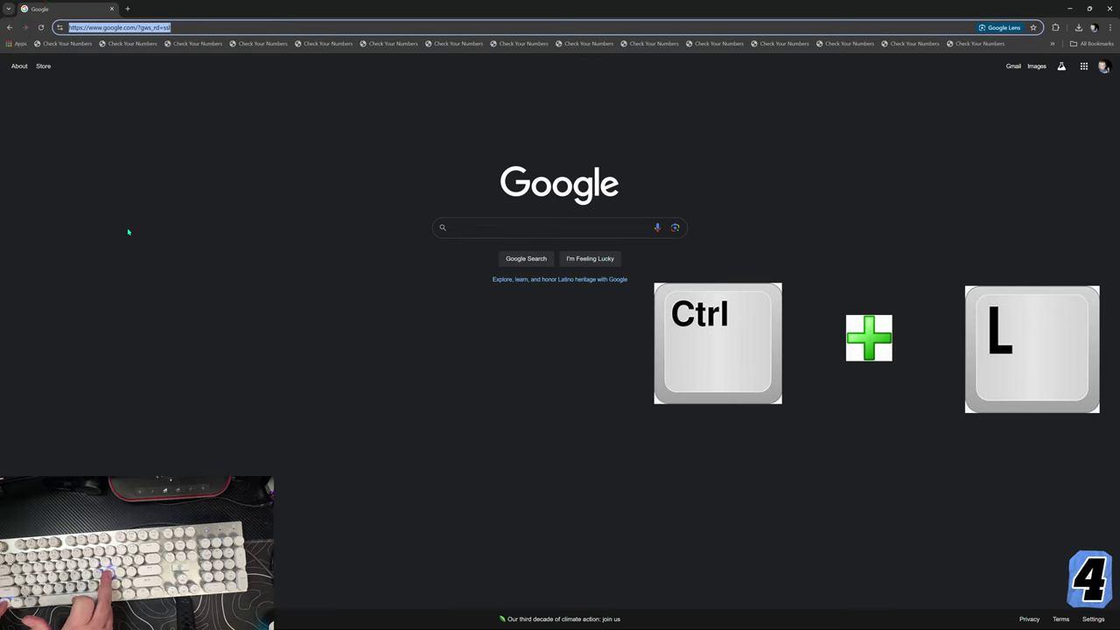
type("djkfgdjgjdgjfhdsuj")
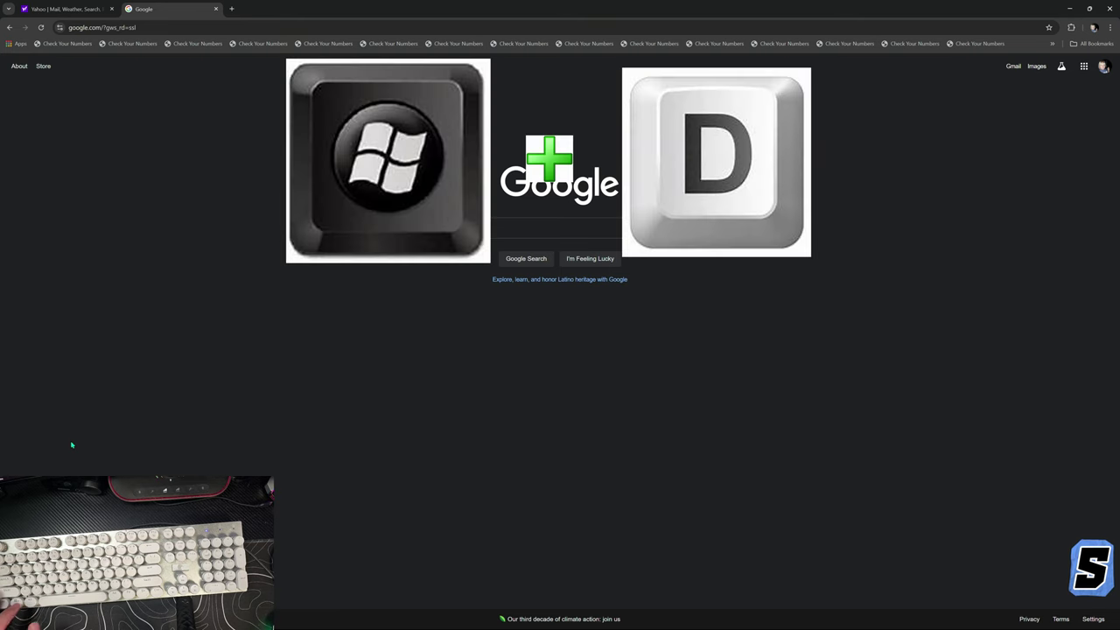
key("super+d")
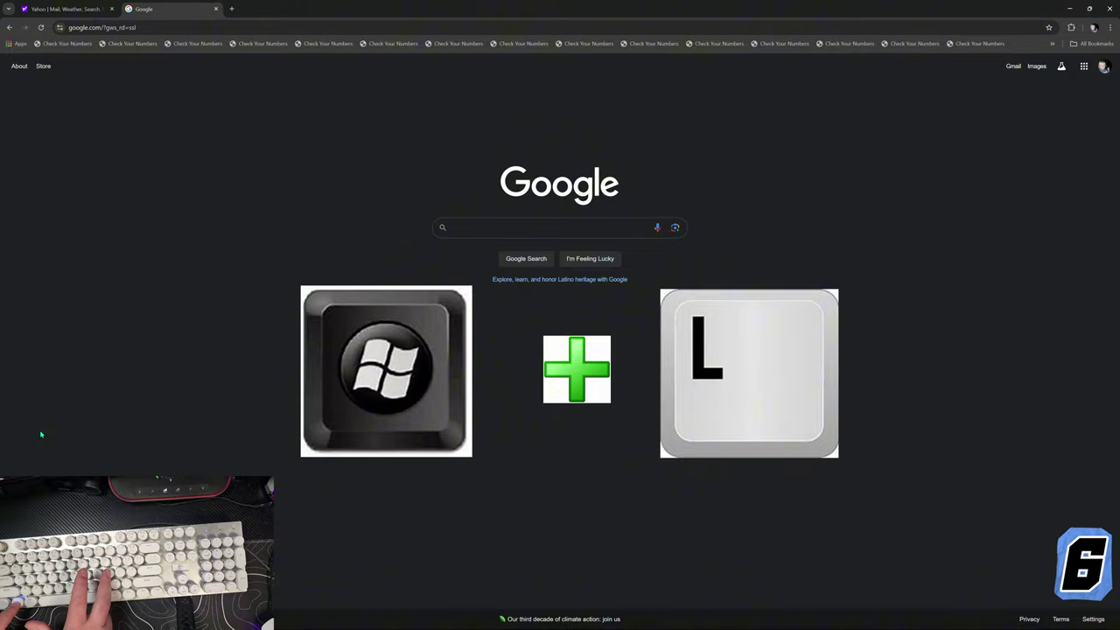
Lock the workstation with Win+L
key("super+l")
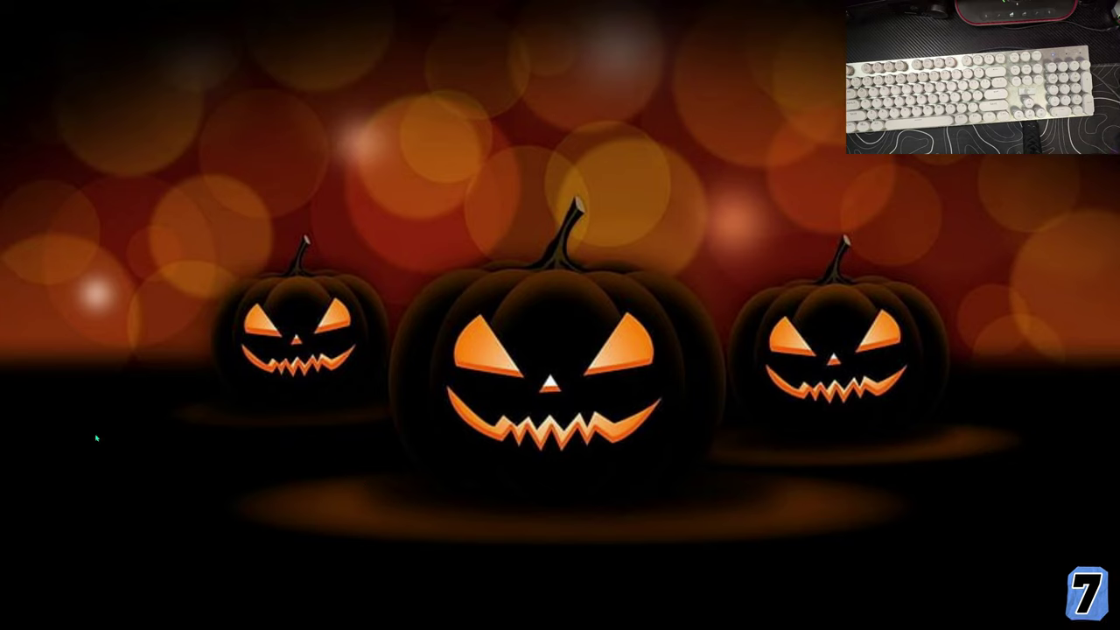
left_click(13, 624)
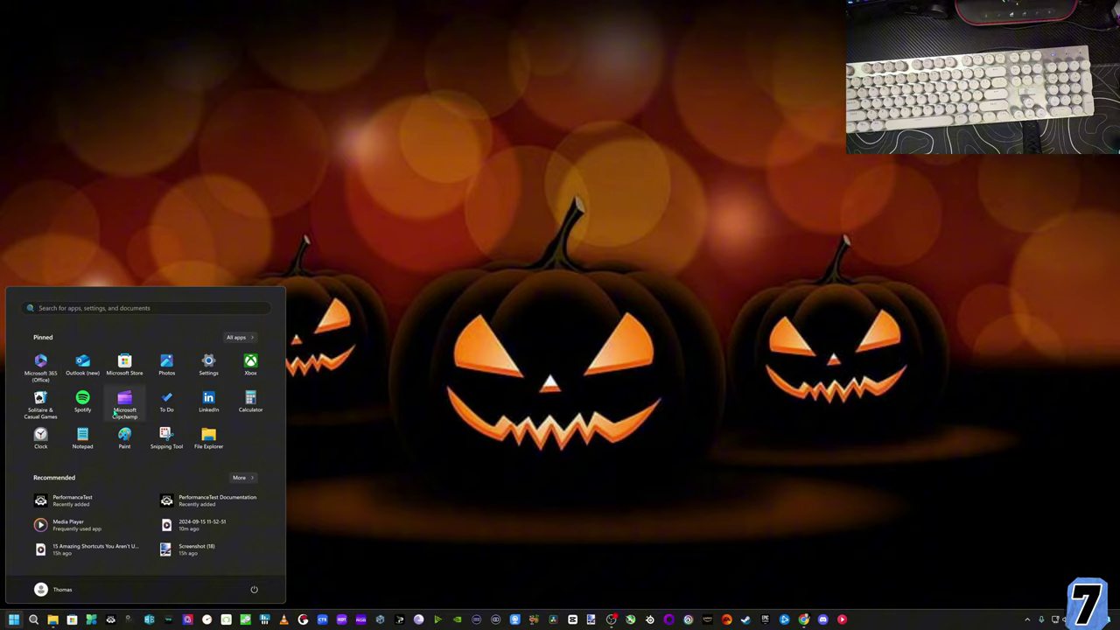
left_click(511, 476)
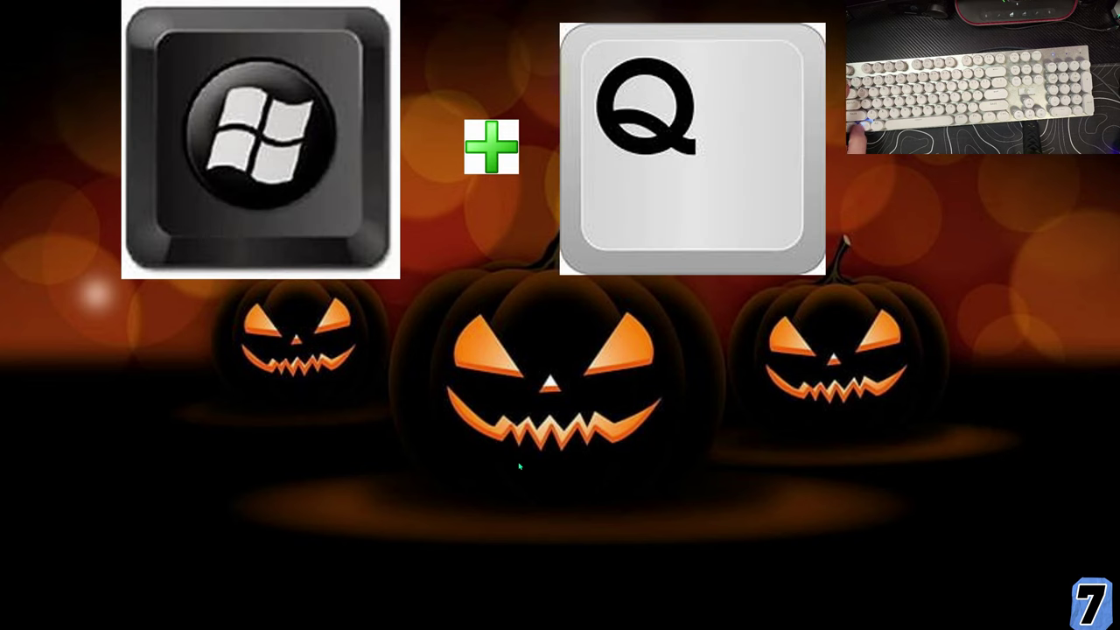
key("super+q")
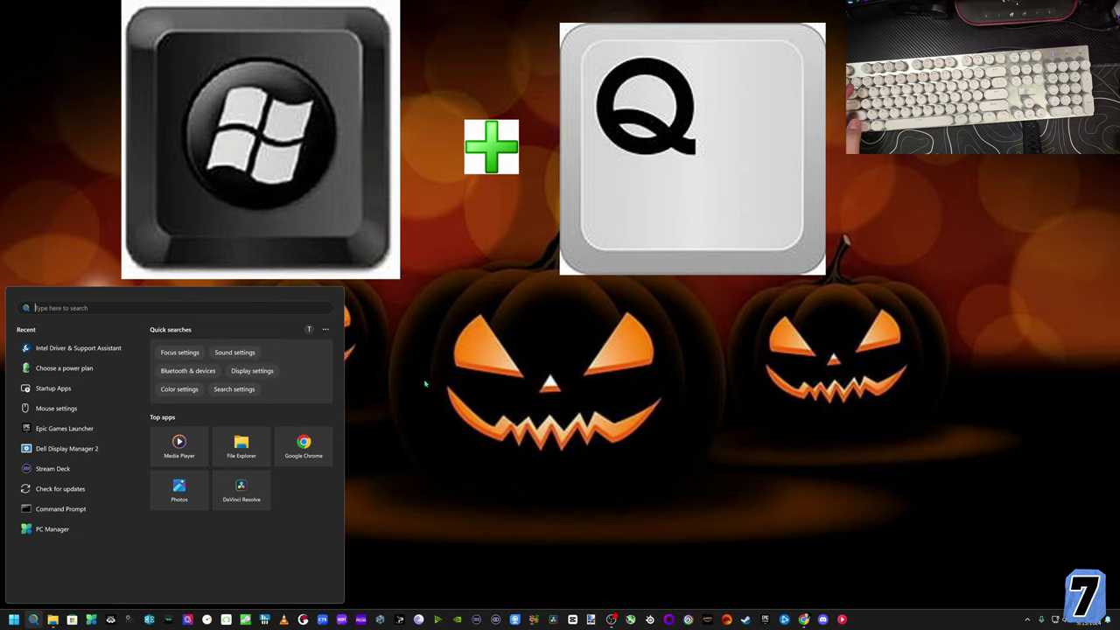
key("super+q")
key("super+q")
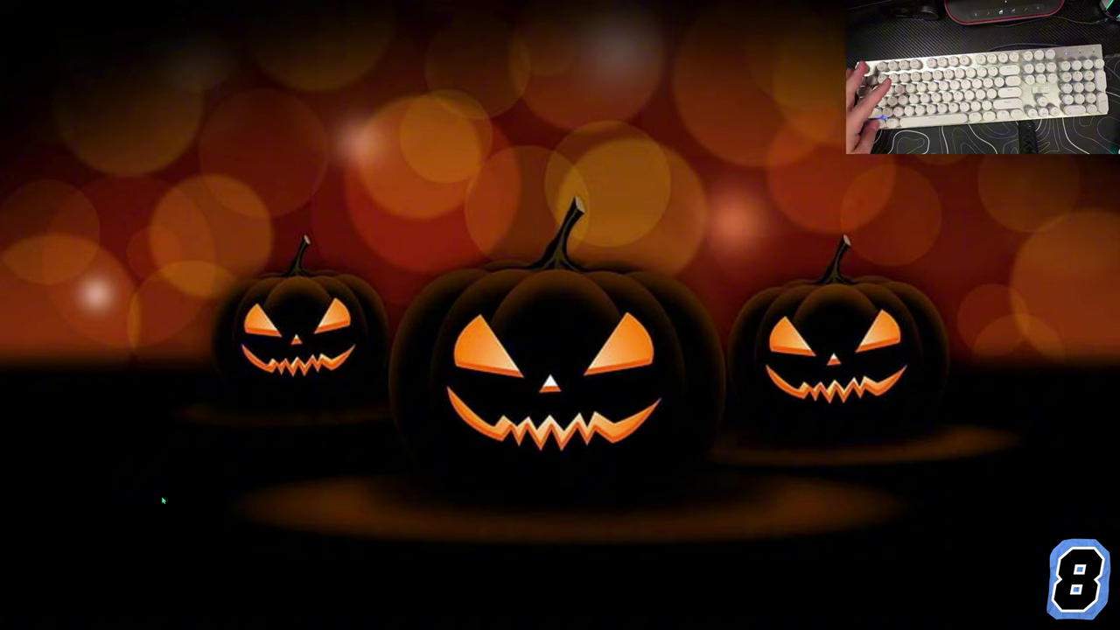
Cycle taskbar apps with Win+T, then focus the Google search box and dismiss its suggestions
key("super+t")
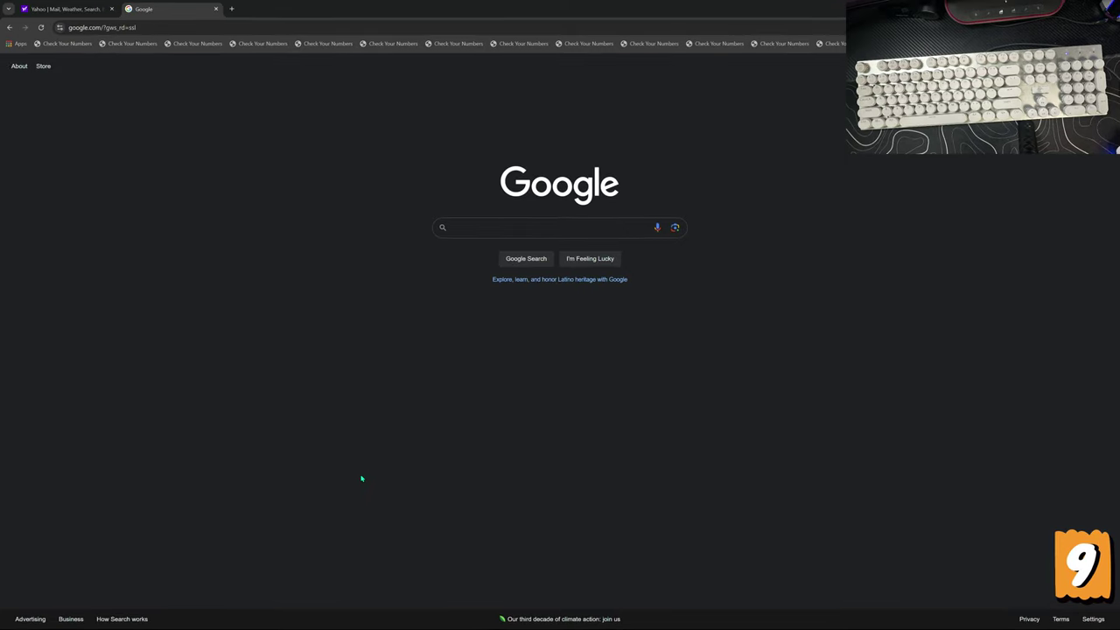
left_click(491, 229)
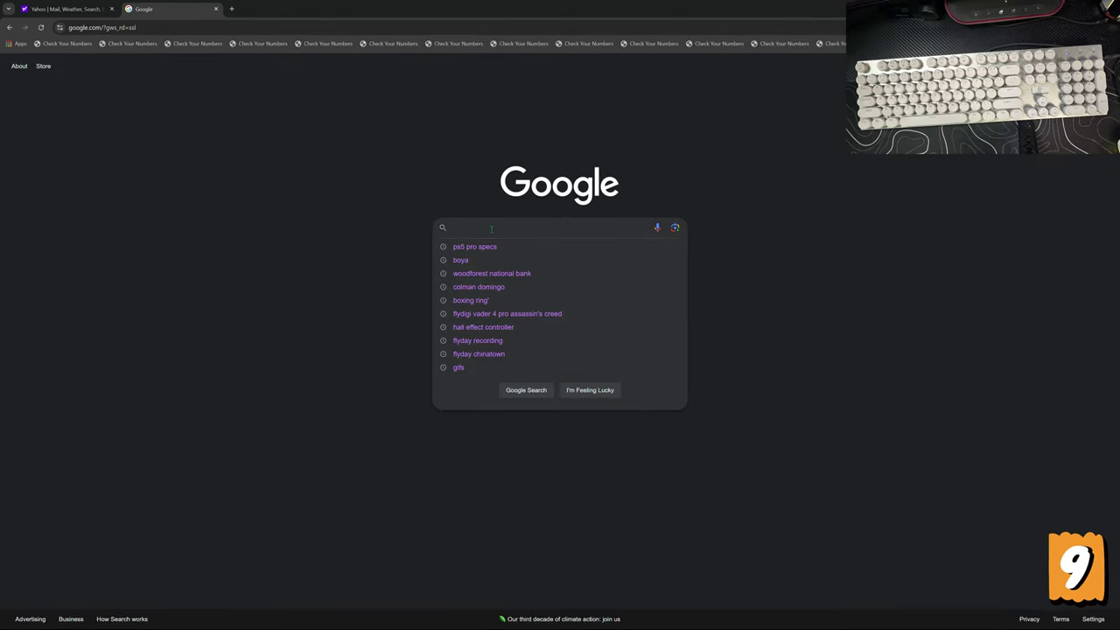
left_click(405, 238)
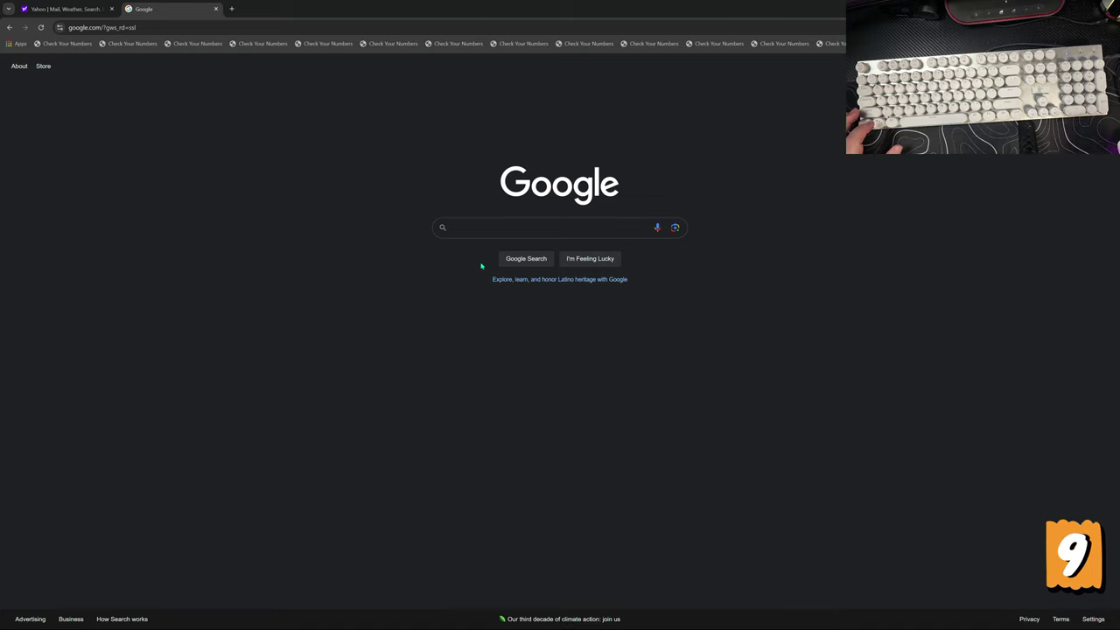
Browse the Win+. emoji panel, search 'cake', then close the panel
key("super+period")
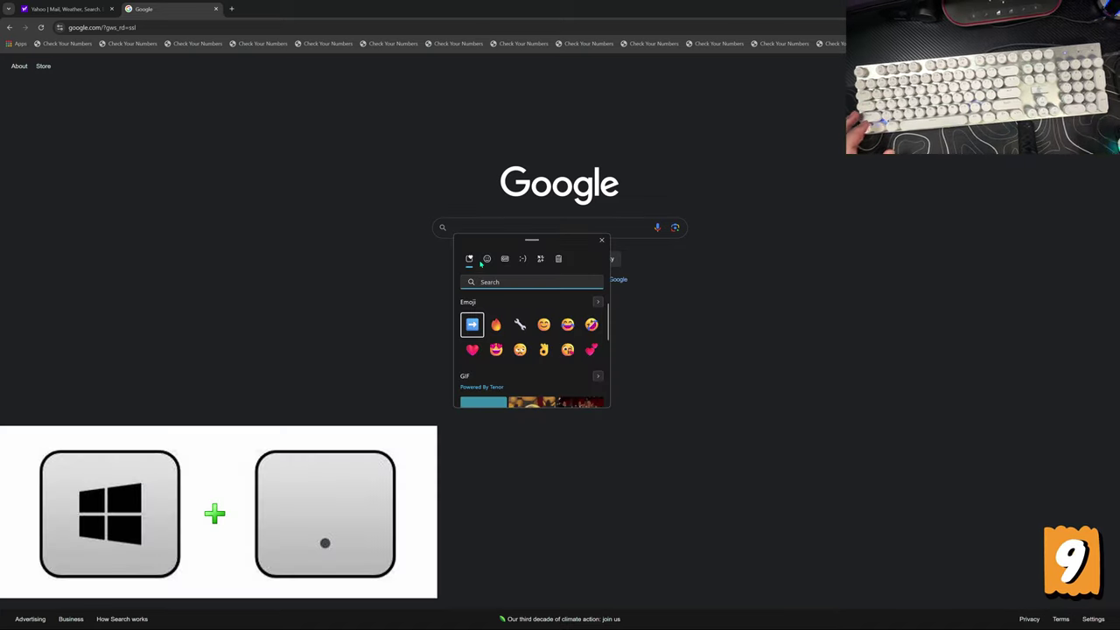
scroll(536, 336, "down", 10)
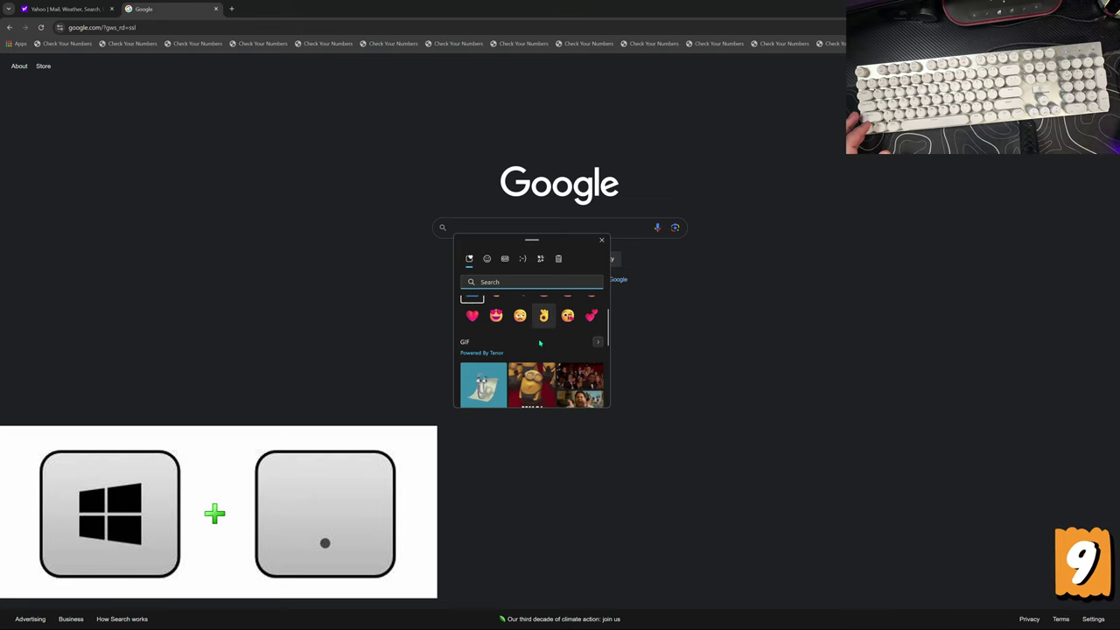
scroll(535, 335, "up", 10)
key("Right")
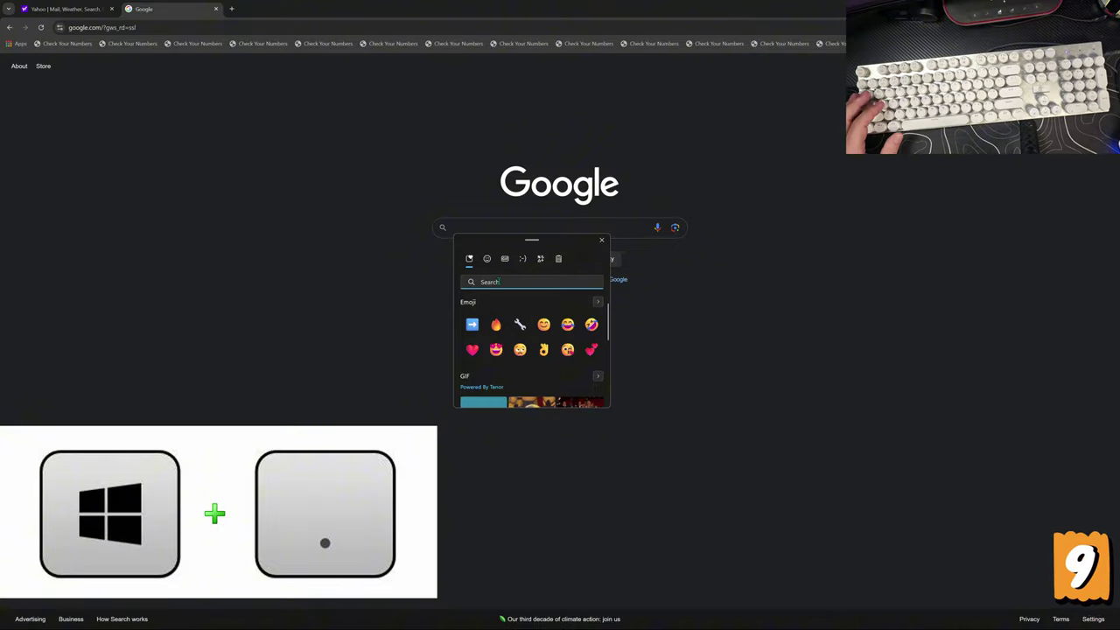
type("cake")
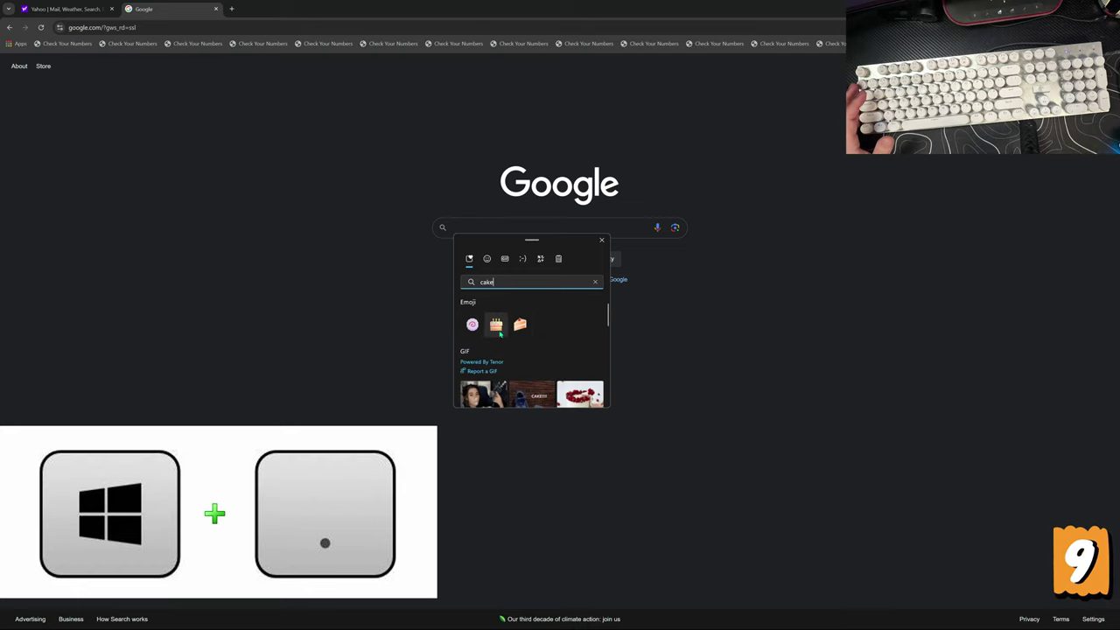
left_click(602, 240)
Type 'vgfghfgfd' in the Google search box and add four fire emojis
left_click(519, 227)
type("vgfghfgfd")
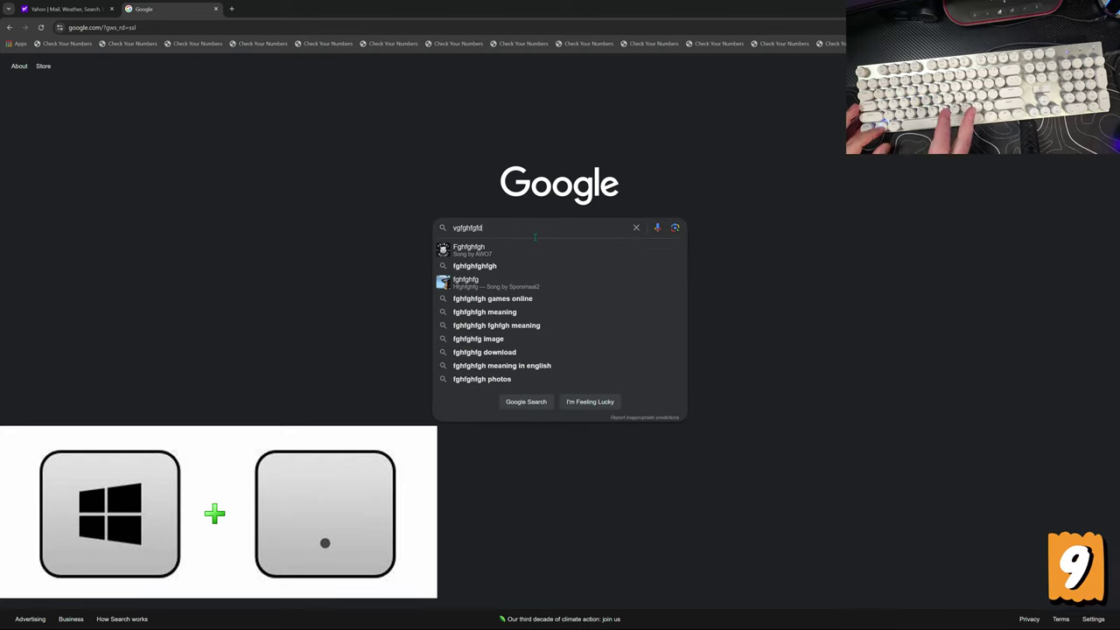
key("super+period")
key("Right")
key("Return")
key("Return")
key("Return")
key("Return")
left_click(629, 239)
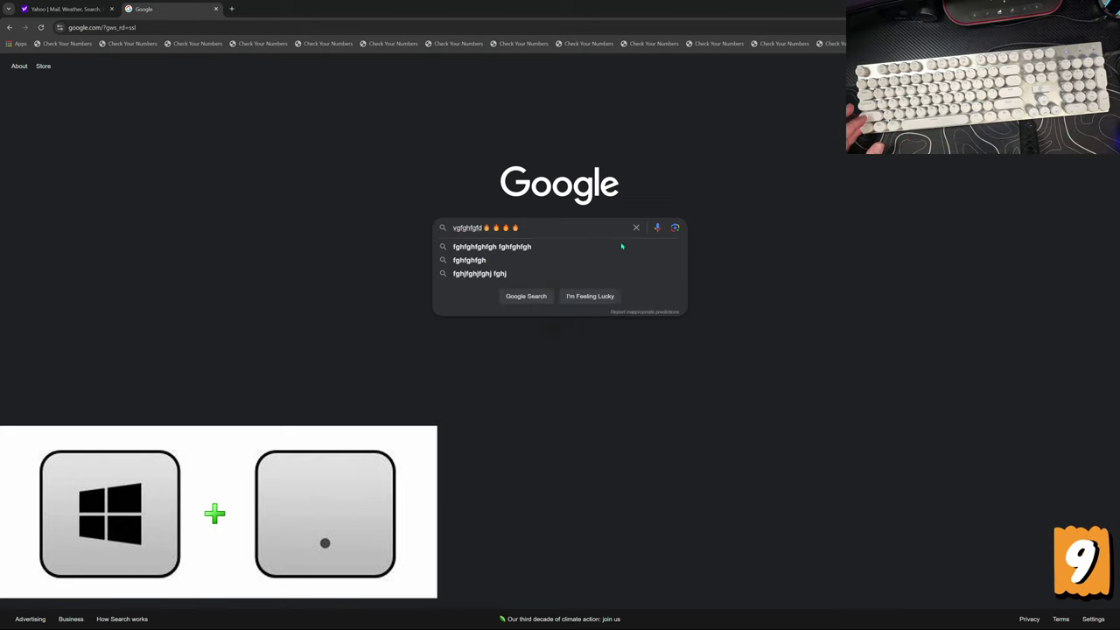